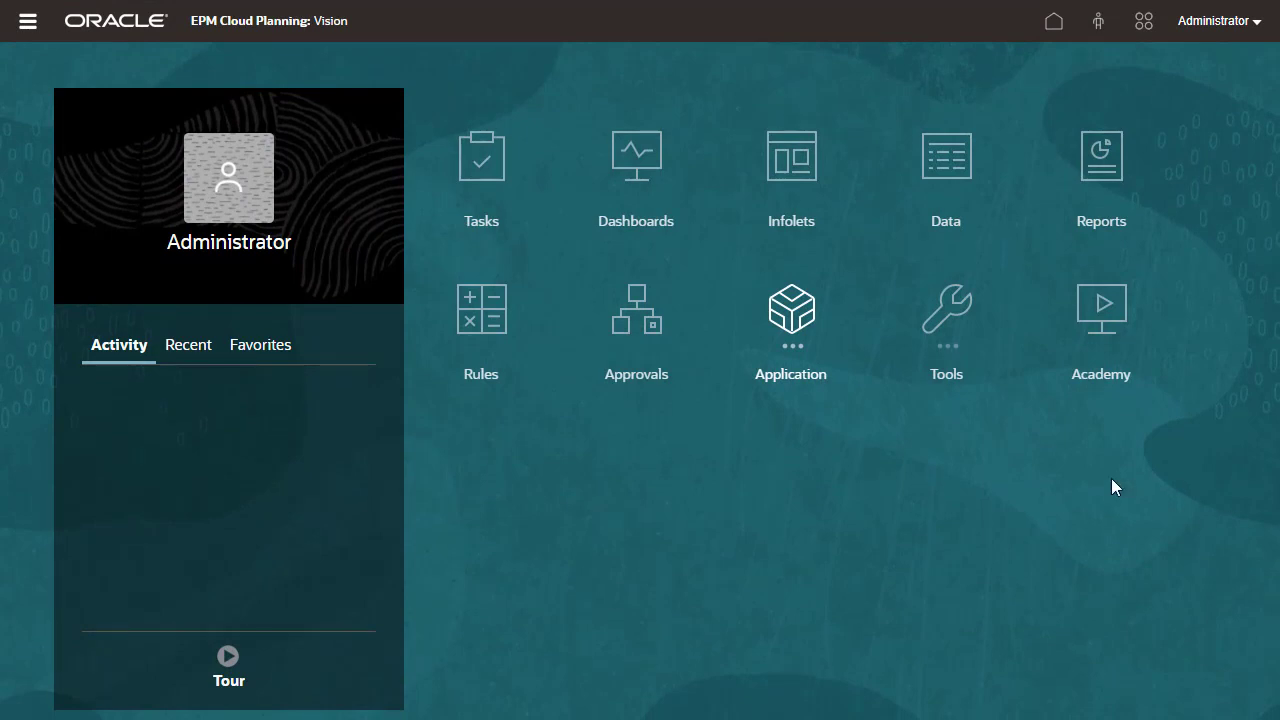
Step: Go to the Vision application overview's Cubes list, showing Revenue and VisASO
click(808, 335)
click(543, 438)
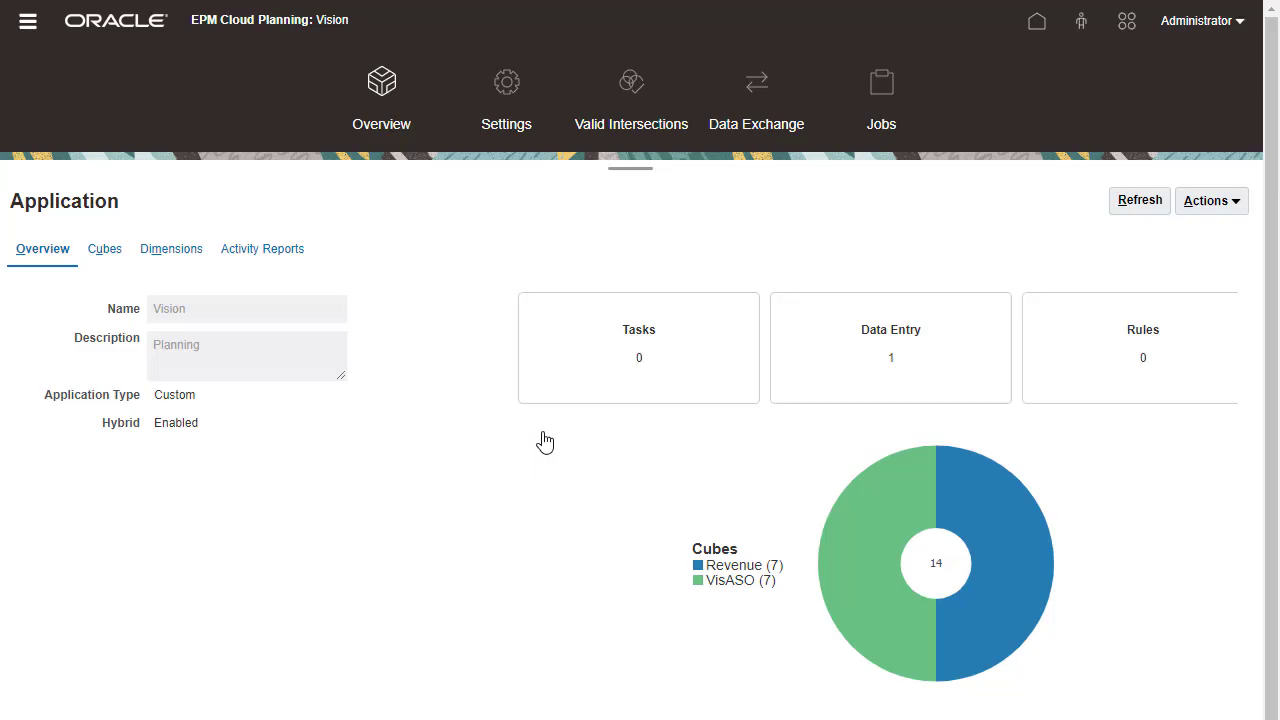
click(112, 258)
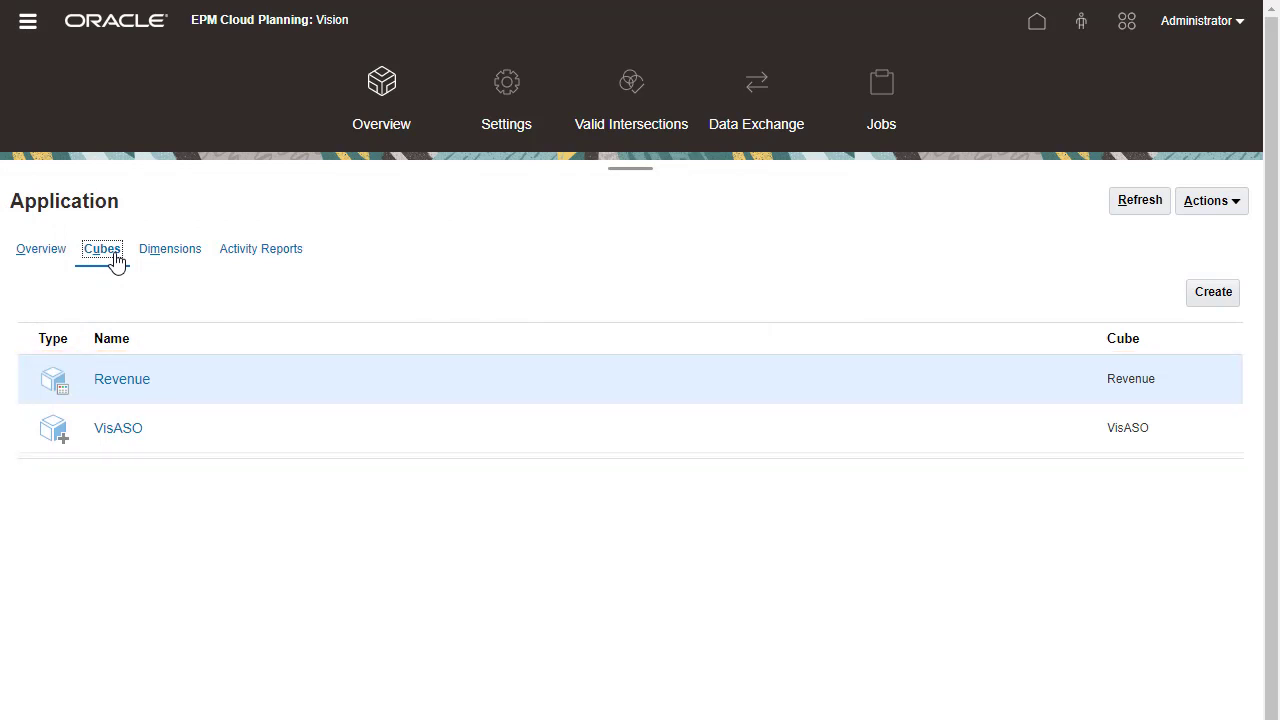
Step: Define cube PnL as Block Storage, description 'Profit and Loss', with sandboxes enabled
click(1213, 294)
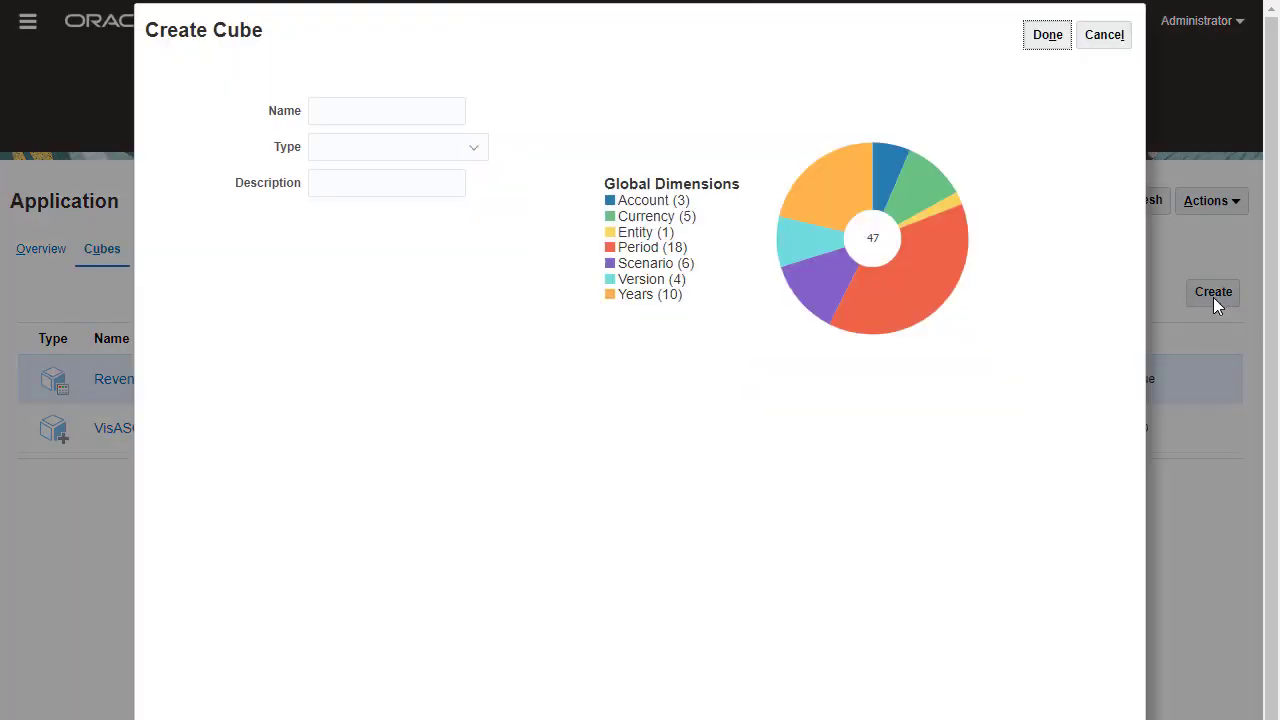
click(426, 117)
text(PnL)
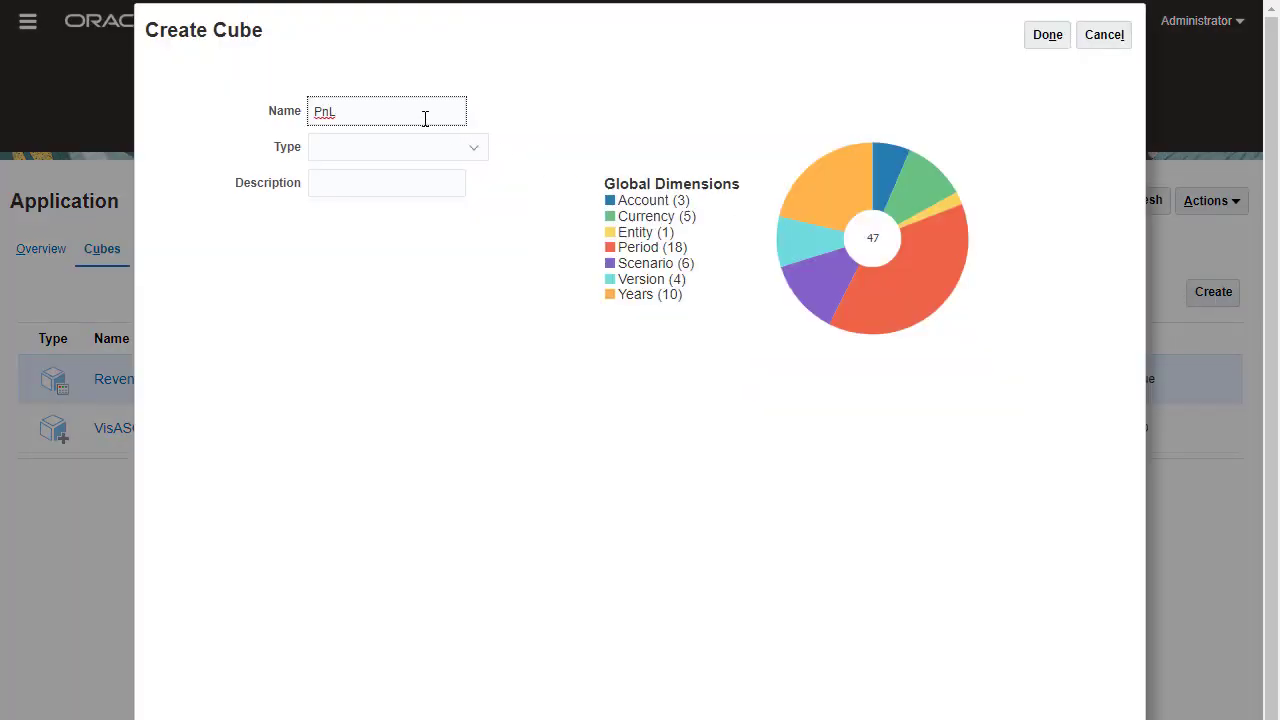
click(468, 160)
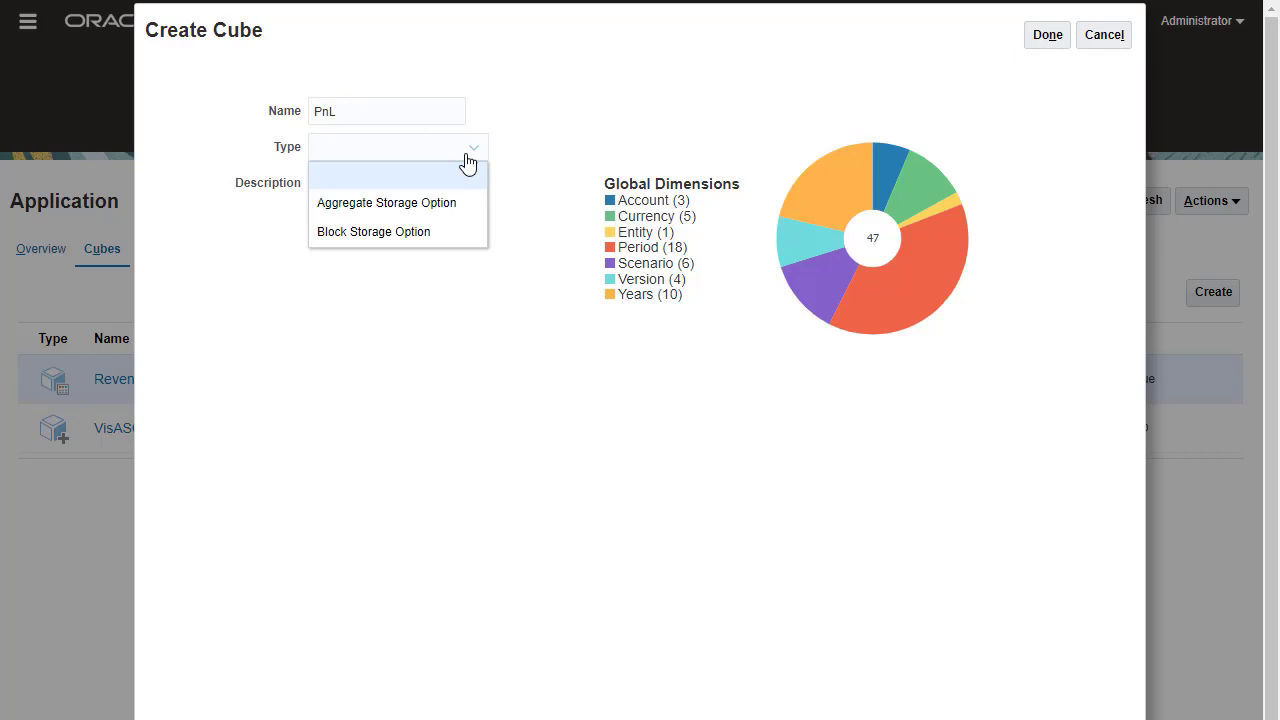
click(443, 231)
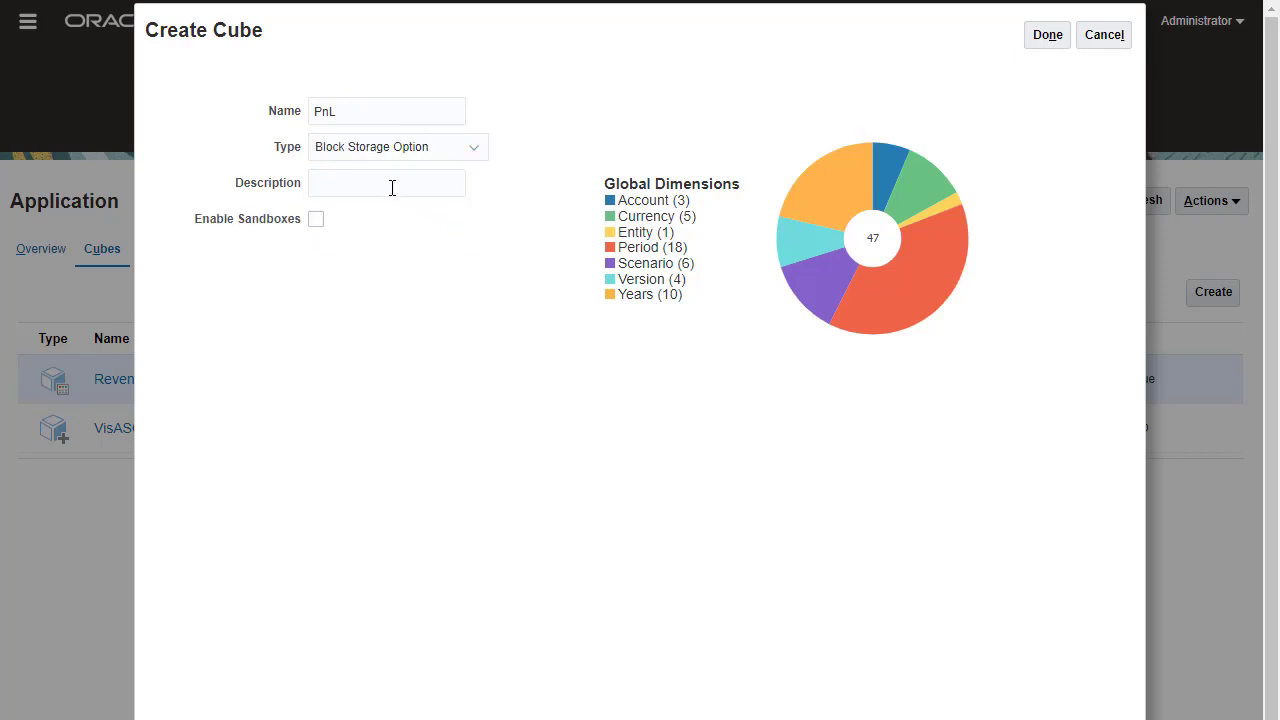
click(392, 187)
text(Profit and Loss)
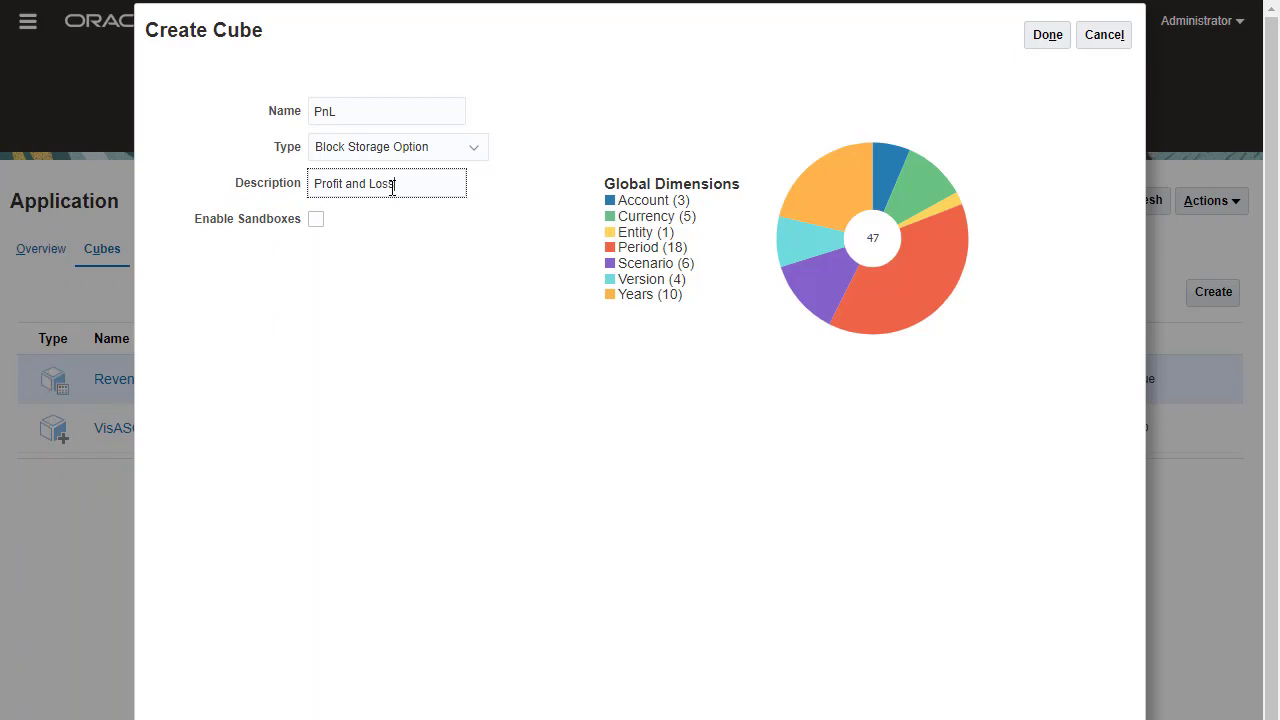
click(316, 220)
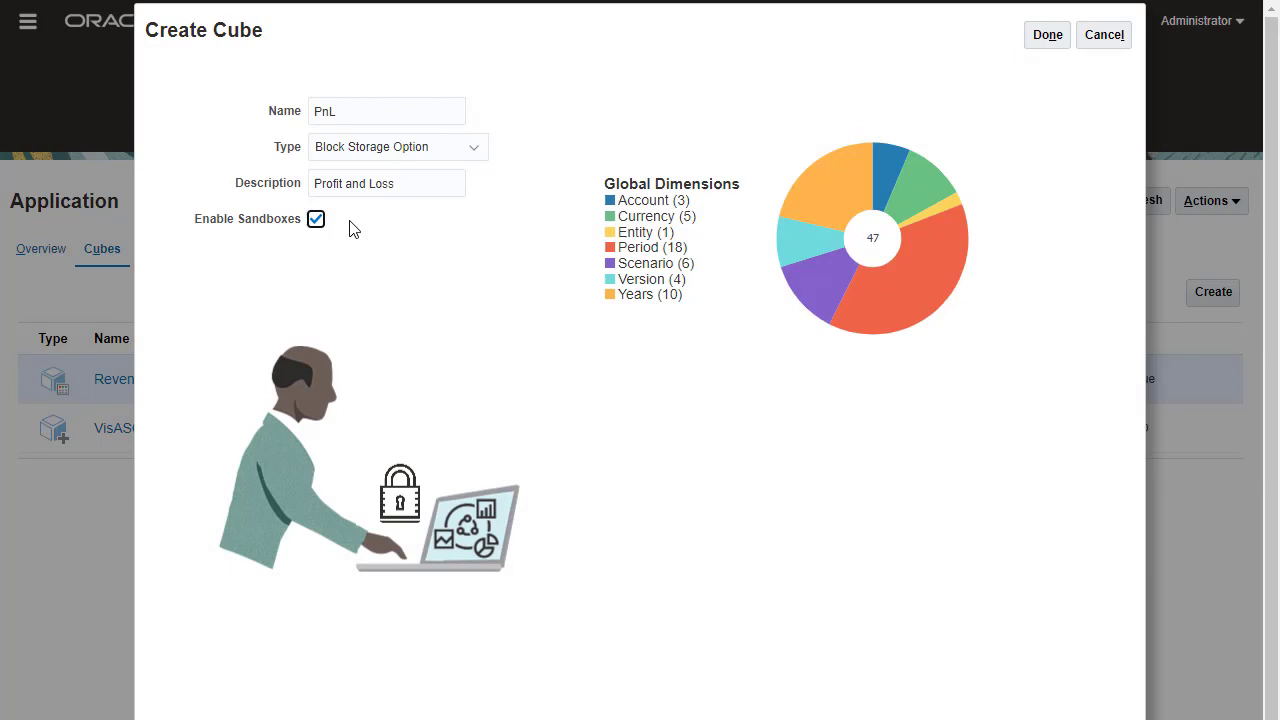
Step: Finish the PnL cube, select it, and choose Refresh Database from Actions
click(1048, 36)
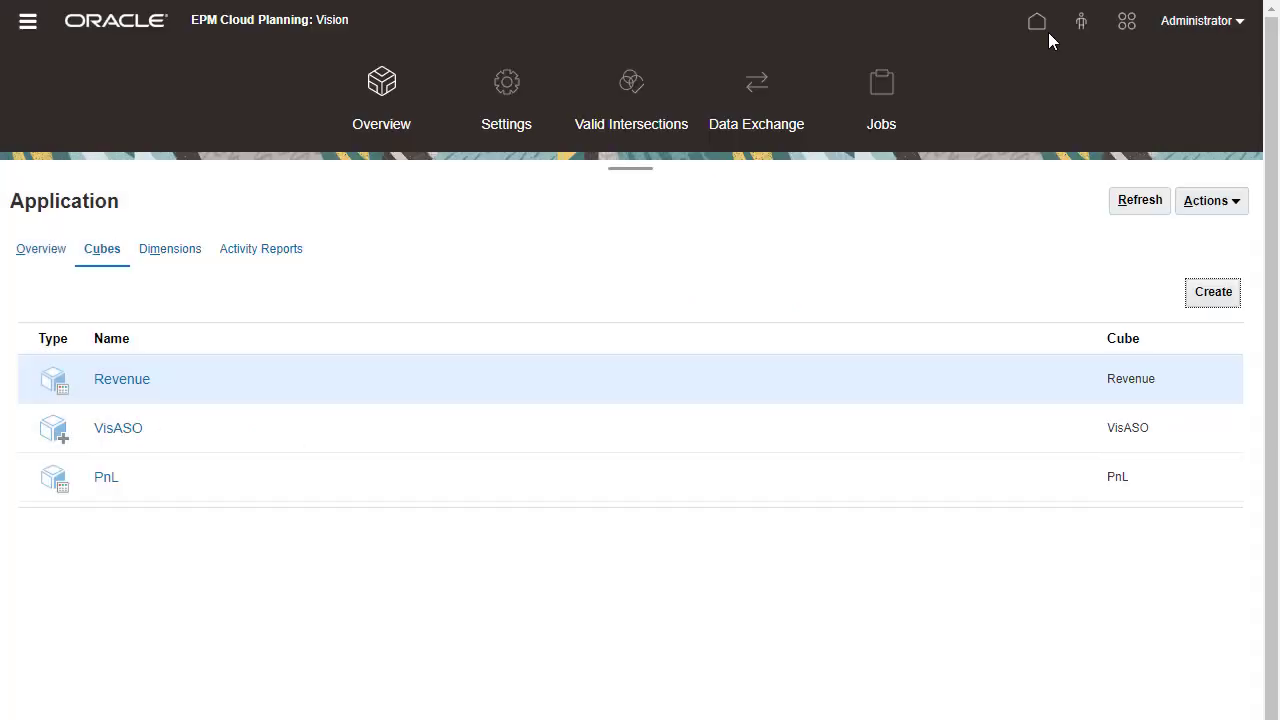
click(175, 482)
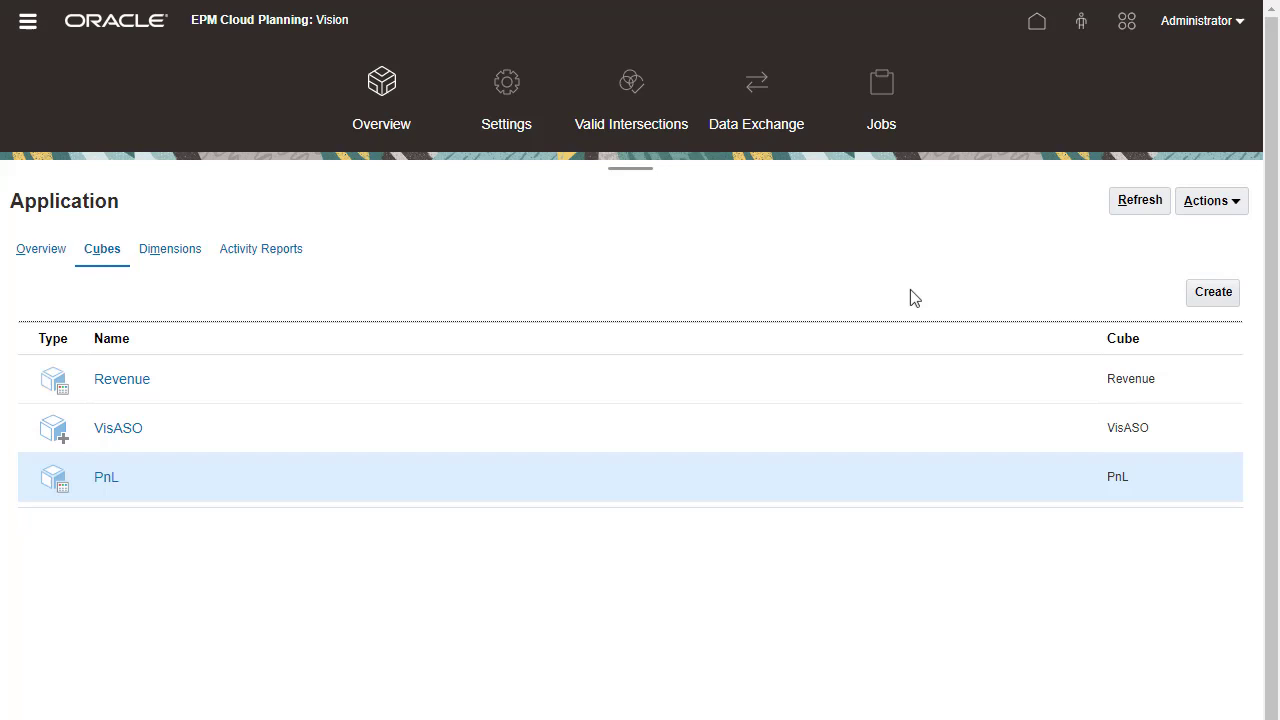
click(1236, 205)
click(1157, 354)
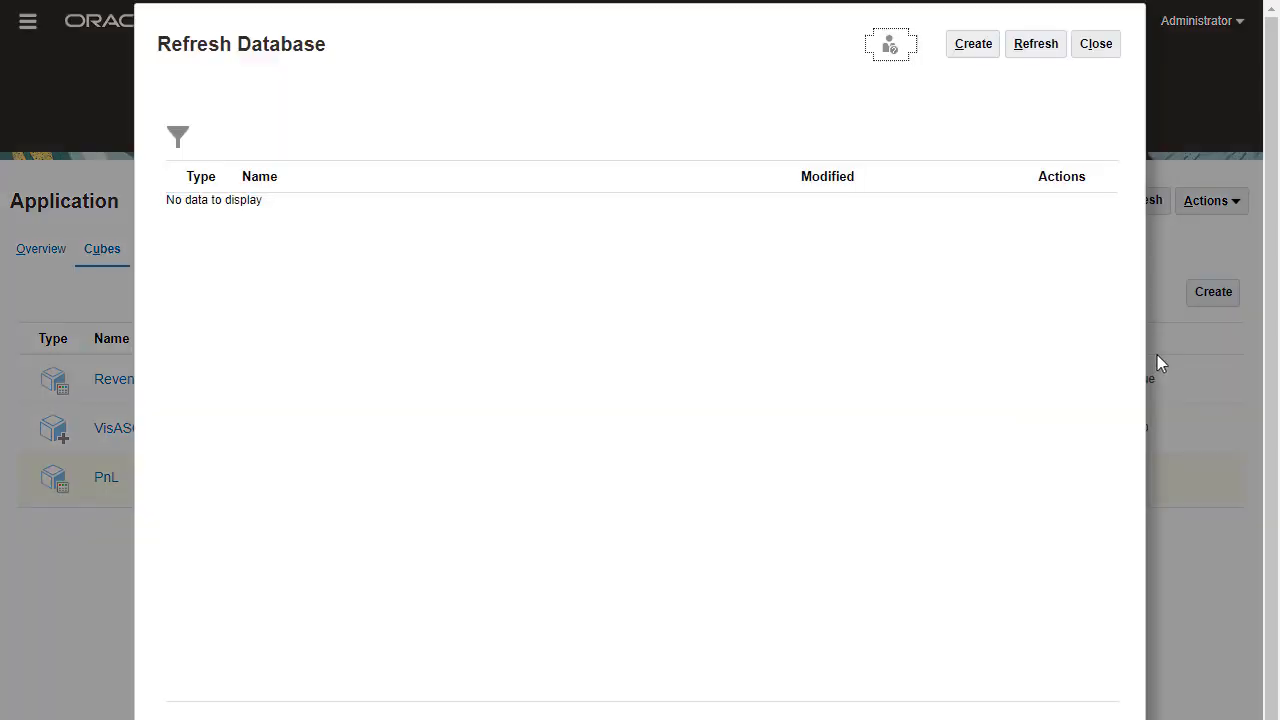
Step: Create and run a database refresh rebuilding all cube outlines, then close its dialogs
click(987, 53)
click(974, 232)
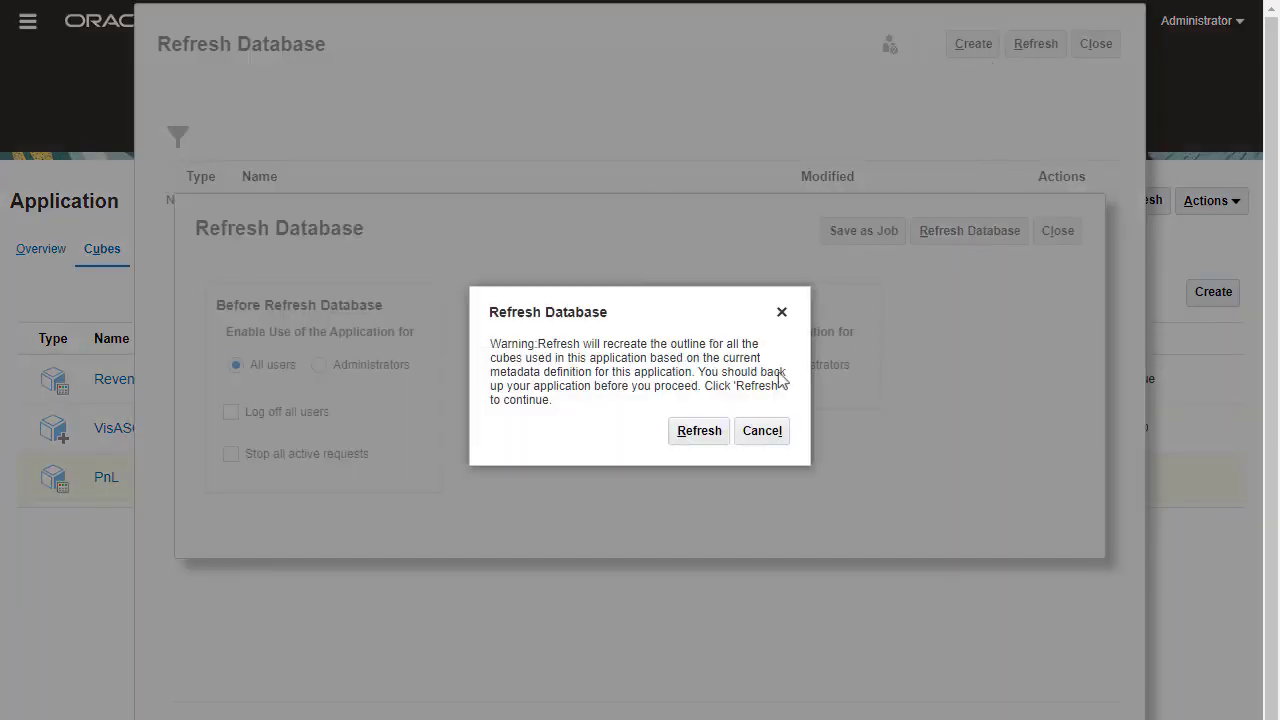
click(697, 432)
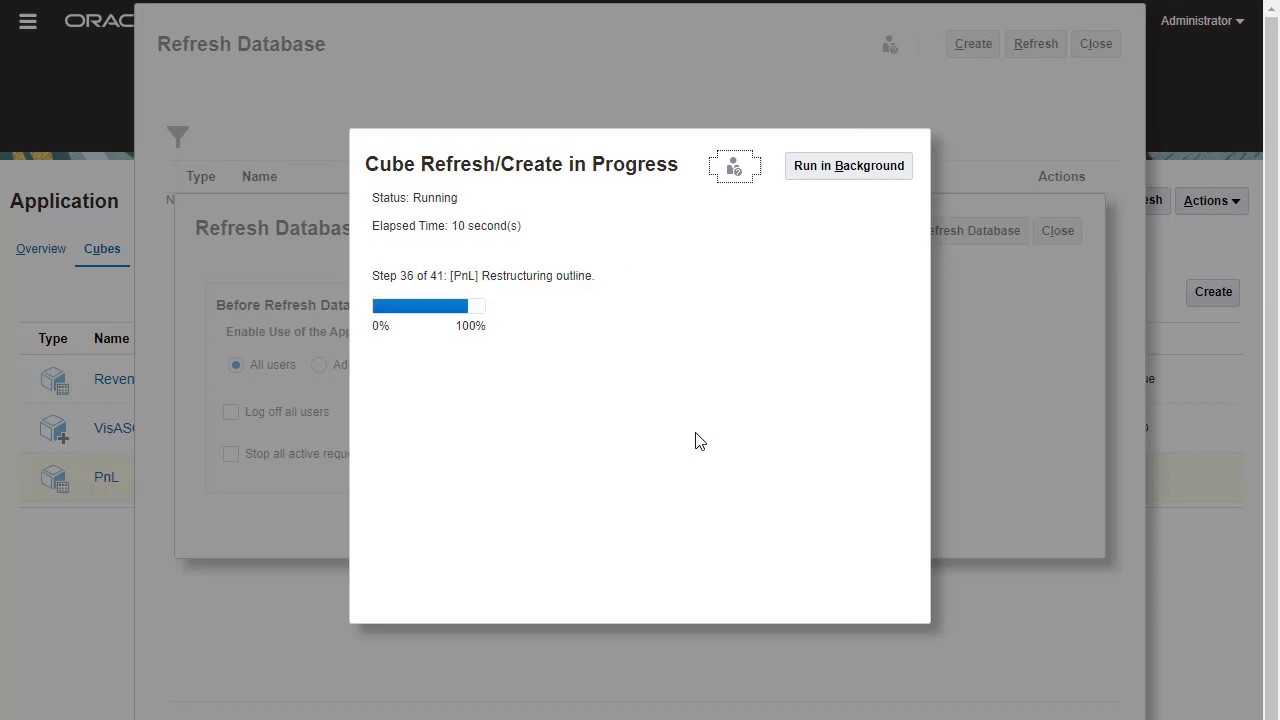
click(878, 166)
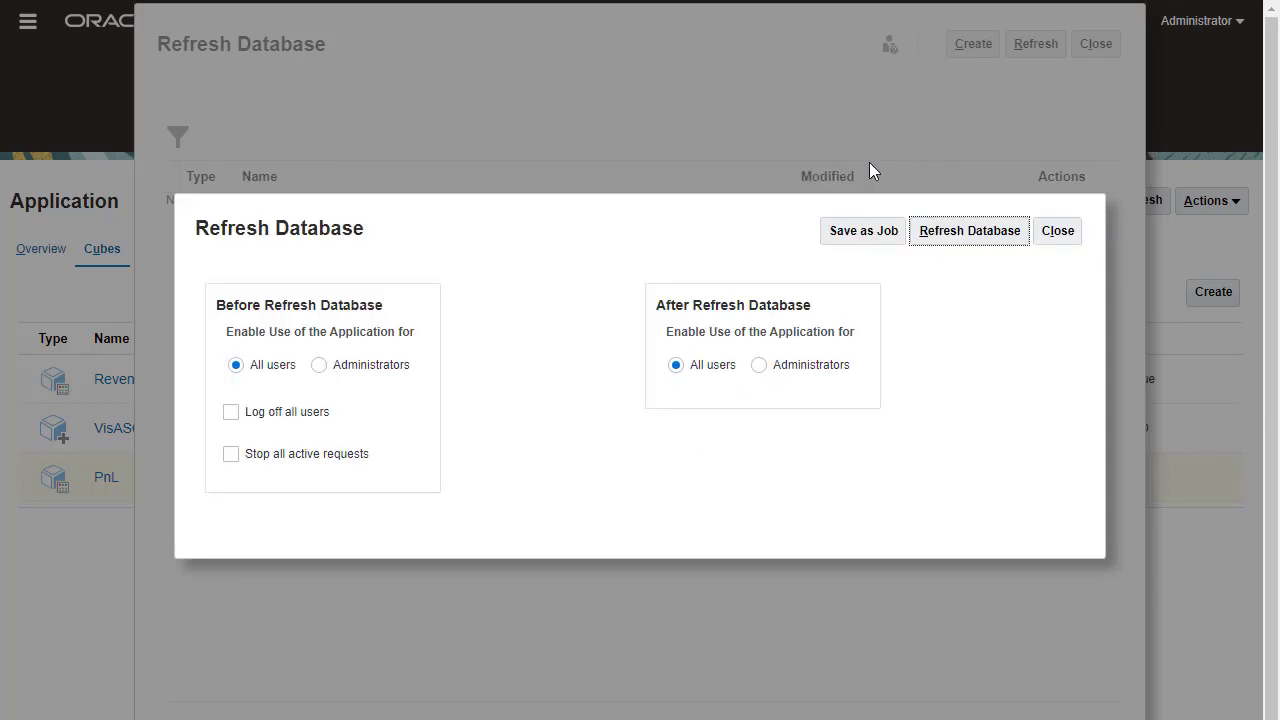
click(1055, 233)
click(1096, 44)
click(963, 468)
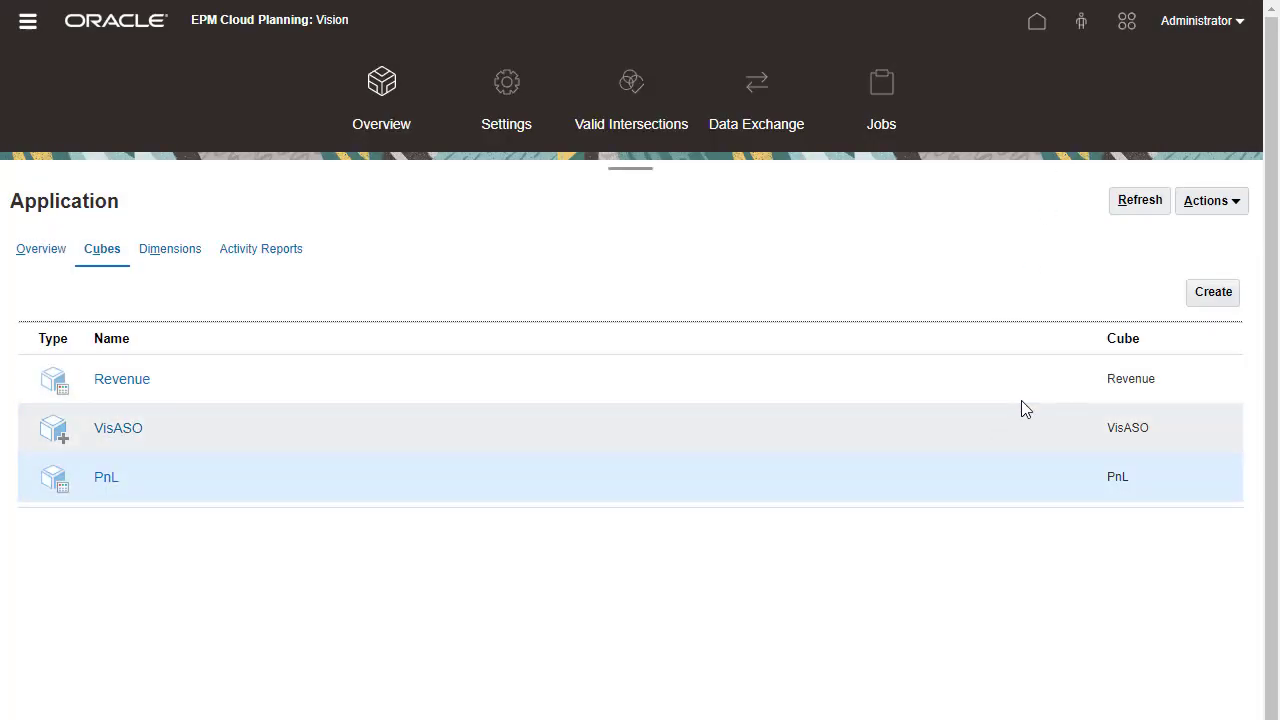
Step: Start a new Clear Cube job named 'Clear Revenue' targeting the Revenue cube
click(1217, 208)
click(1127, 376)
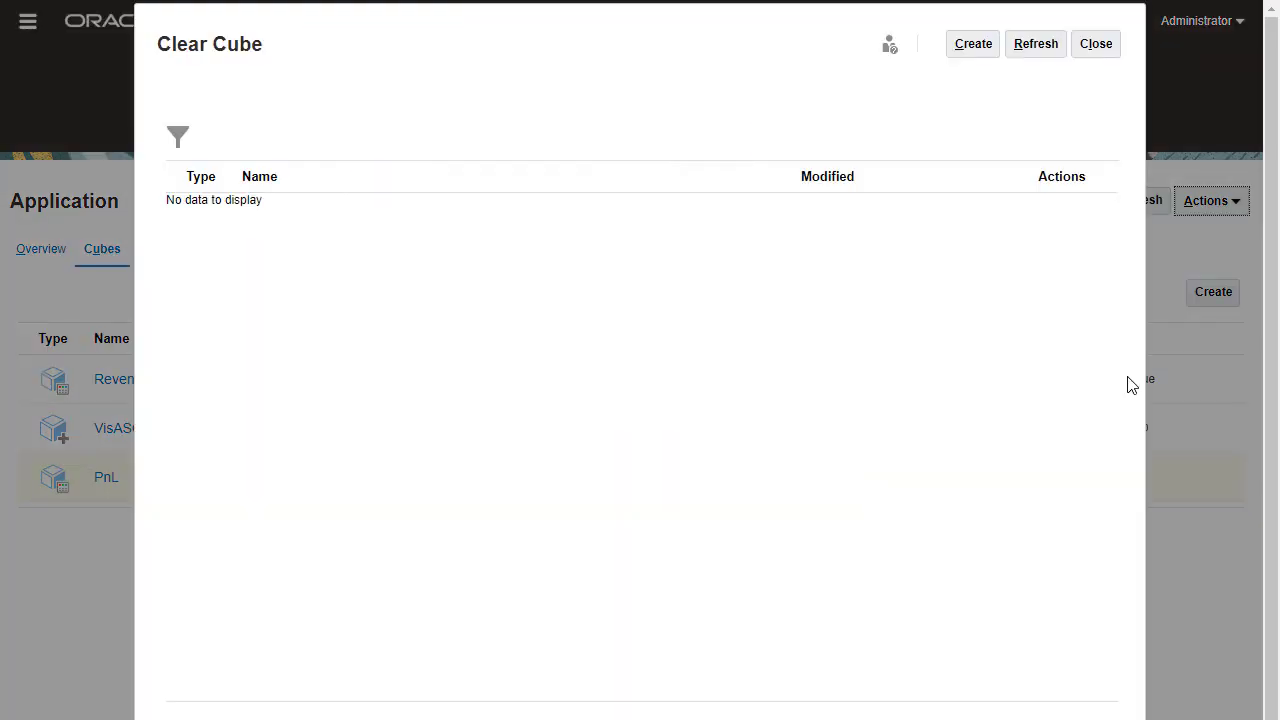
click(972, 44)
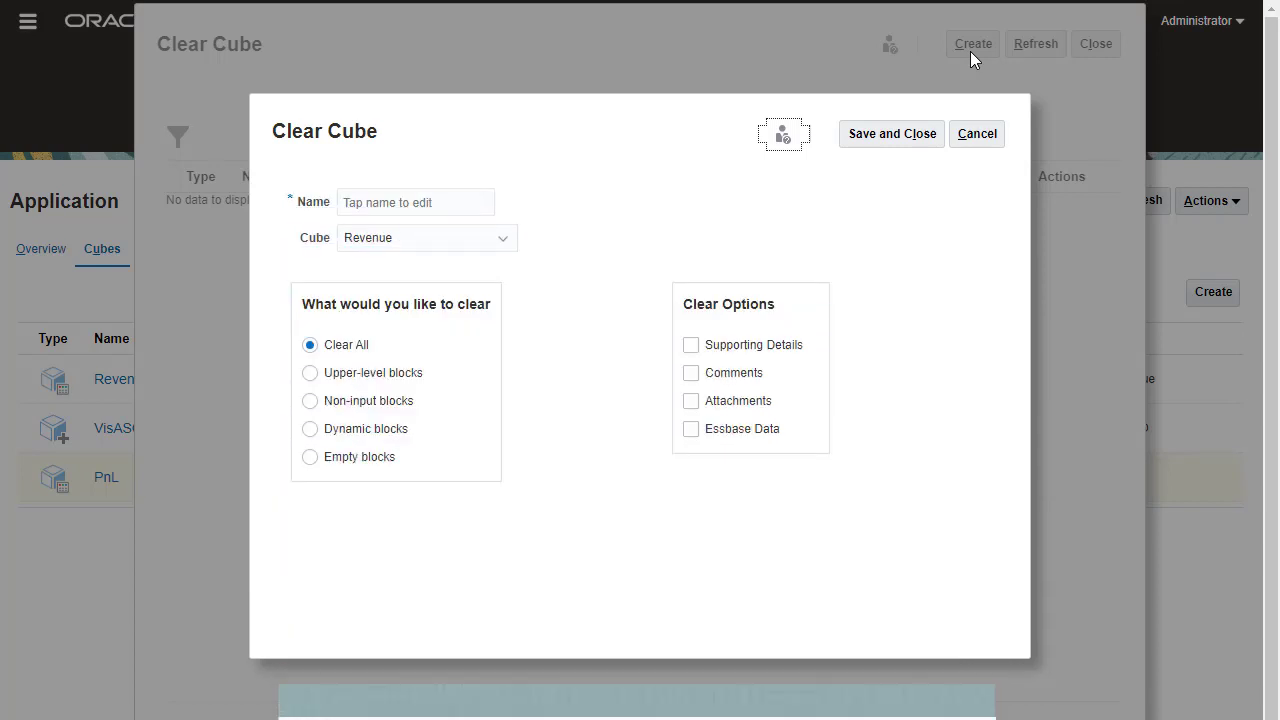
click(470, 196)
text(Clear Revenue)
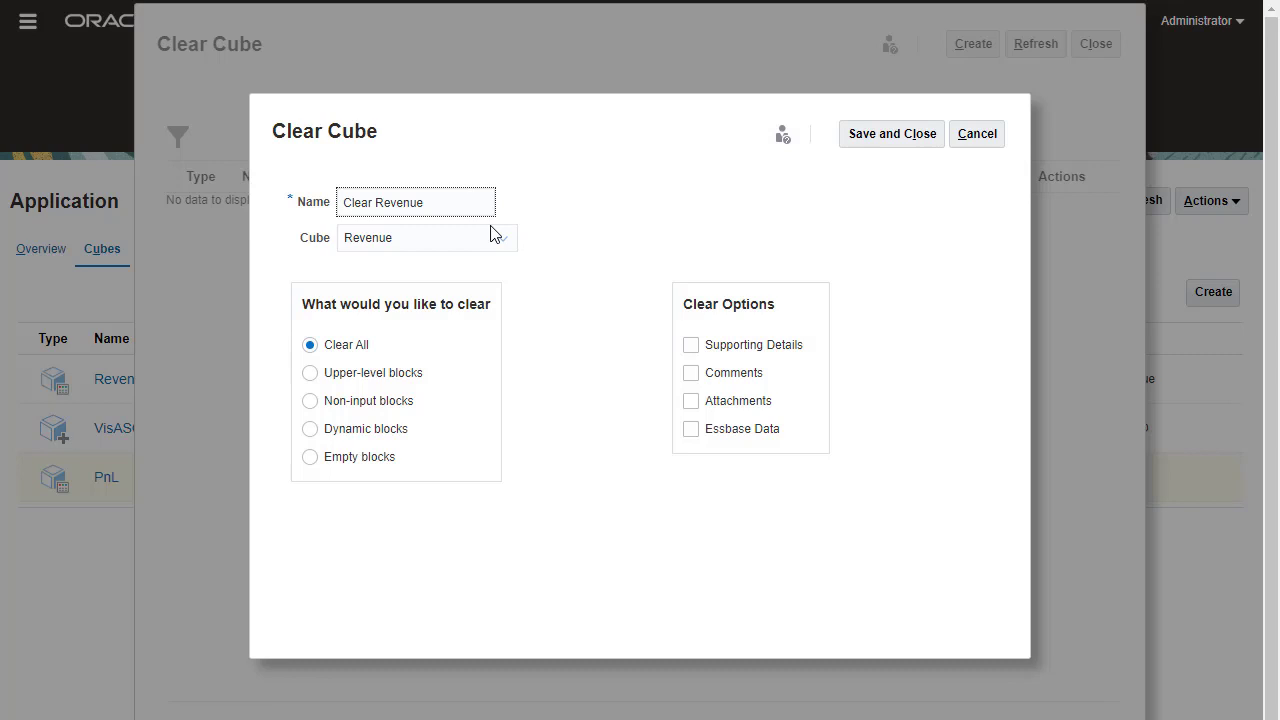
click(495, 236)
click(443, 268)
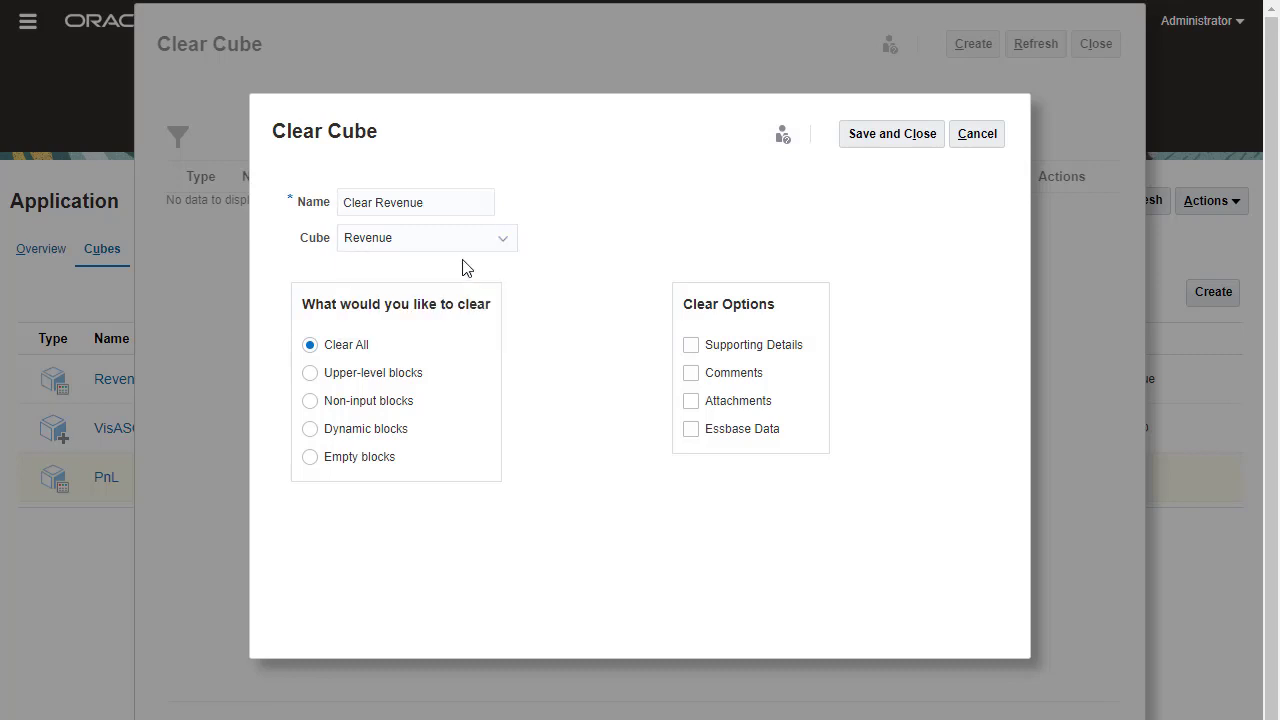
Step: Also clear supporting details, comments, attachments and Essbase data
click(690, 344)
click(690, 372)
click(690, 400)
click(690, 428)
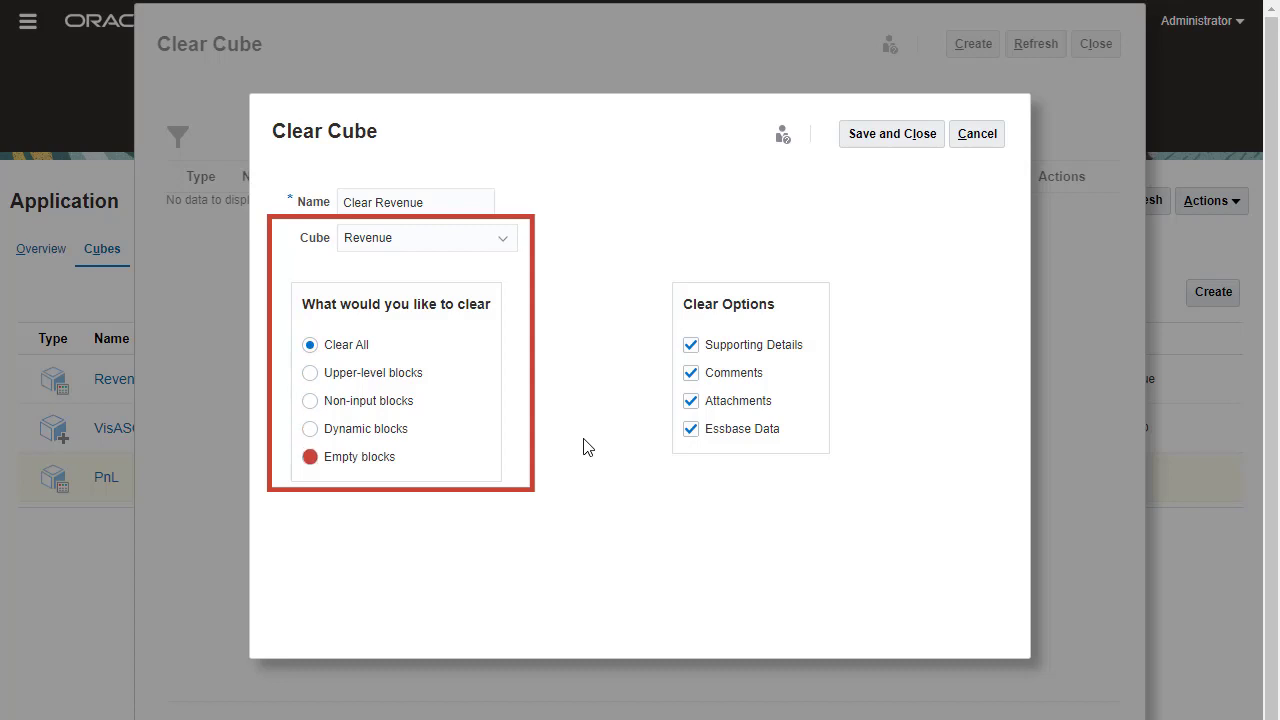
Step: Switch the cube to VisASO and back to Revenue, re-tick all four clear options, and save
click(503, 240)
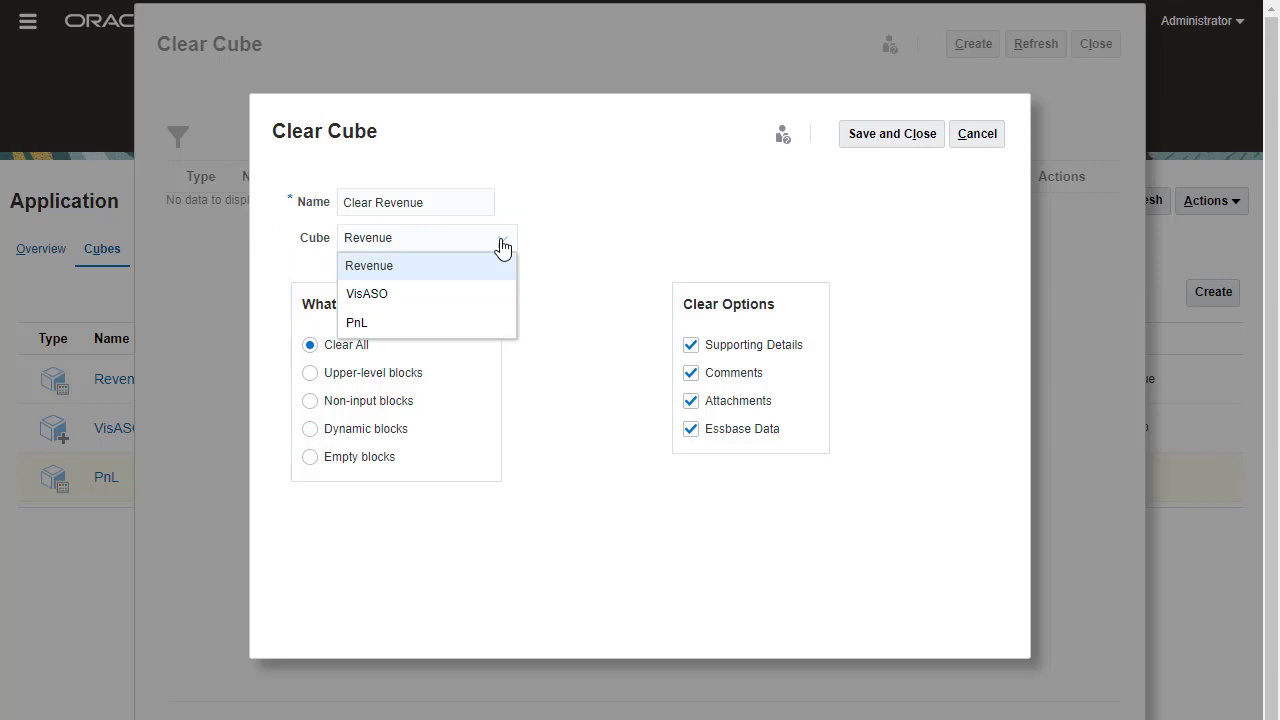
click(497, 288)
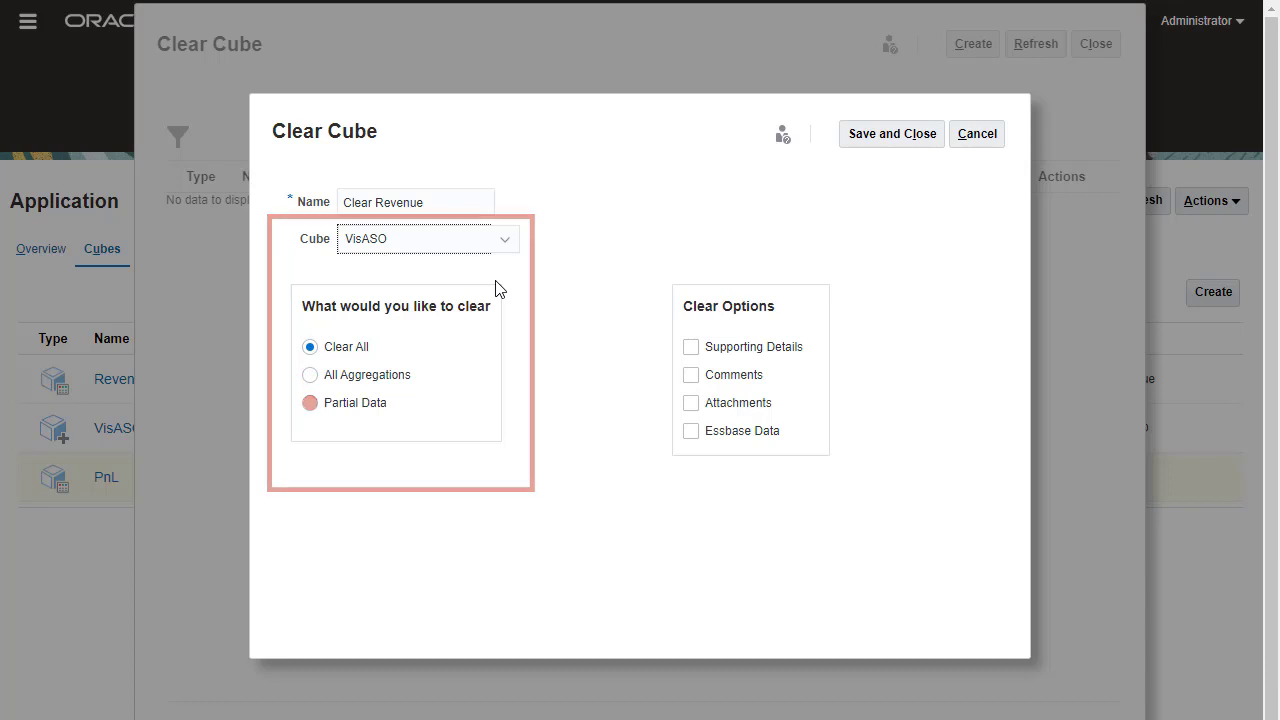
click(505, 240)
click(505, 266)
click(690, 344)
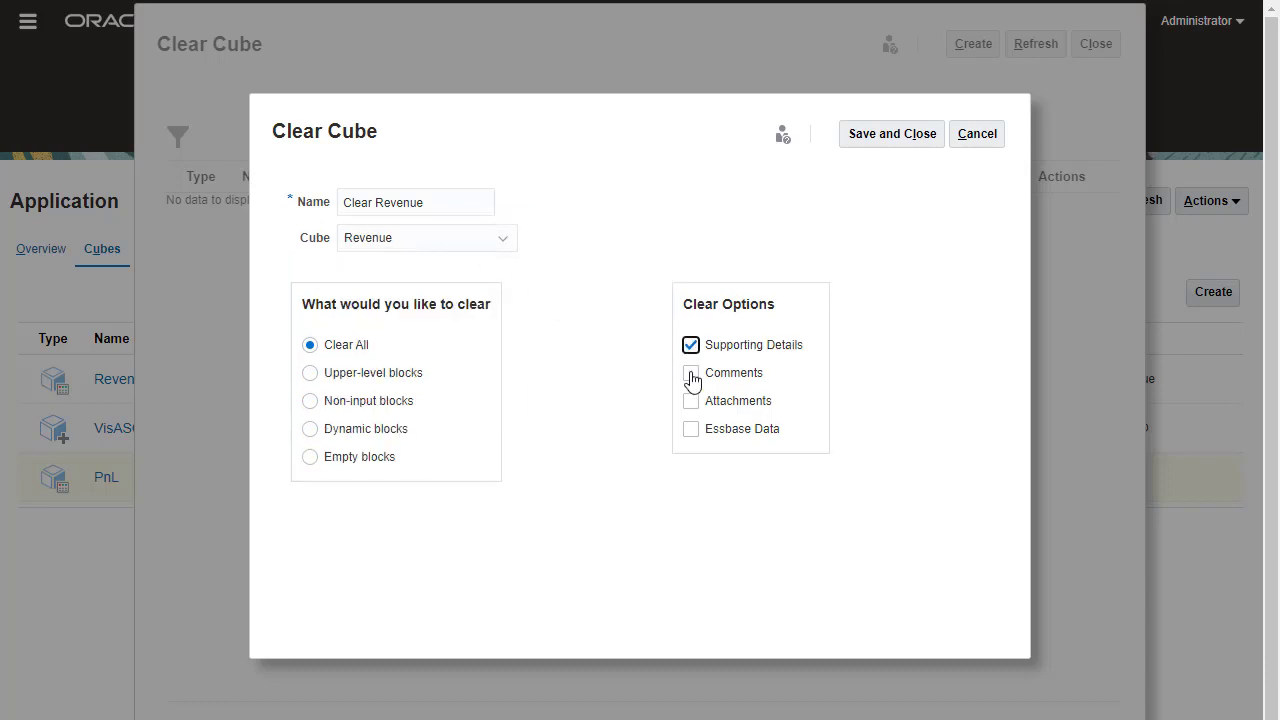
click(690, 372)
click(690, 400)
click(690, 428)
click(889, 140)
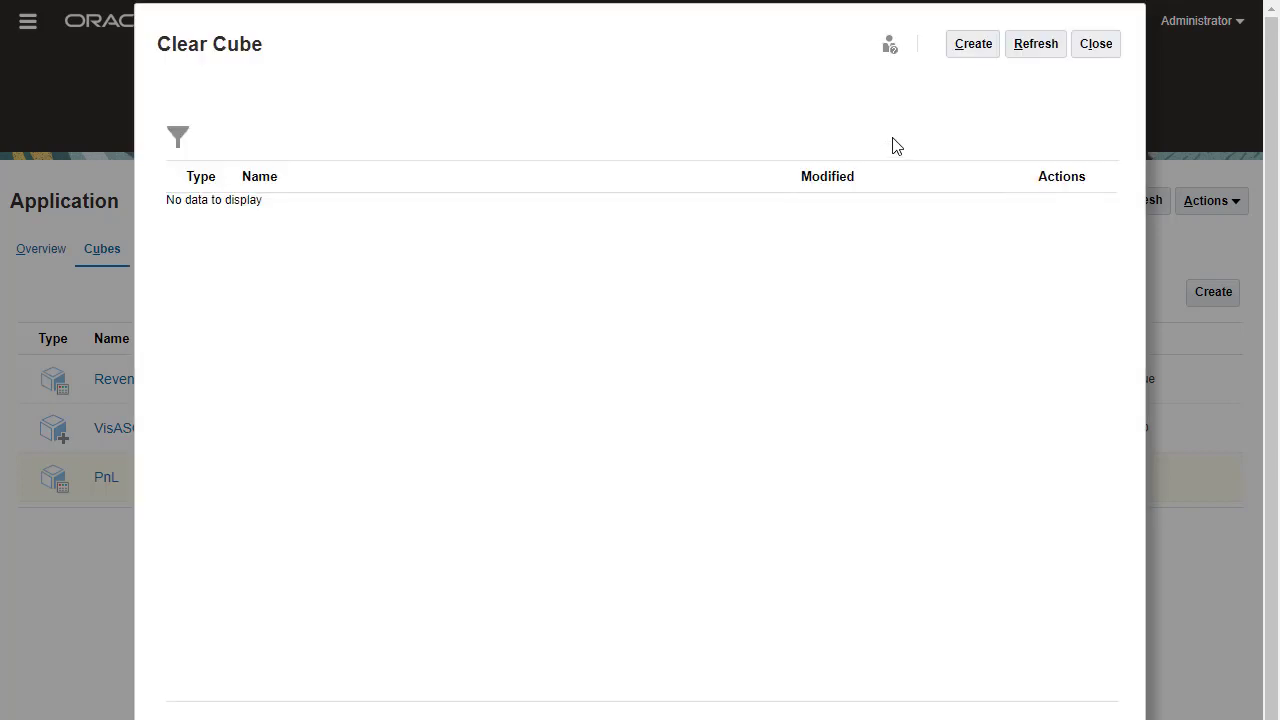
Step: Refresh the job list, submit Clear Revenue, acknowledge the confirmation, and close the list
click(1040, 50)
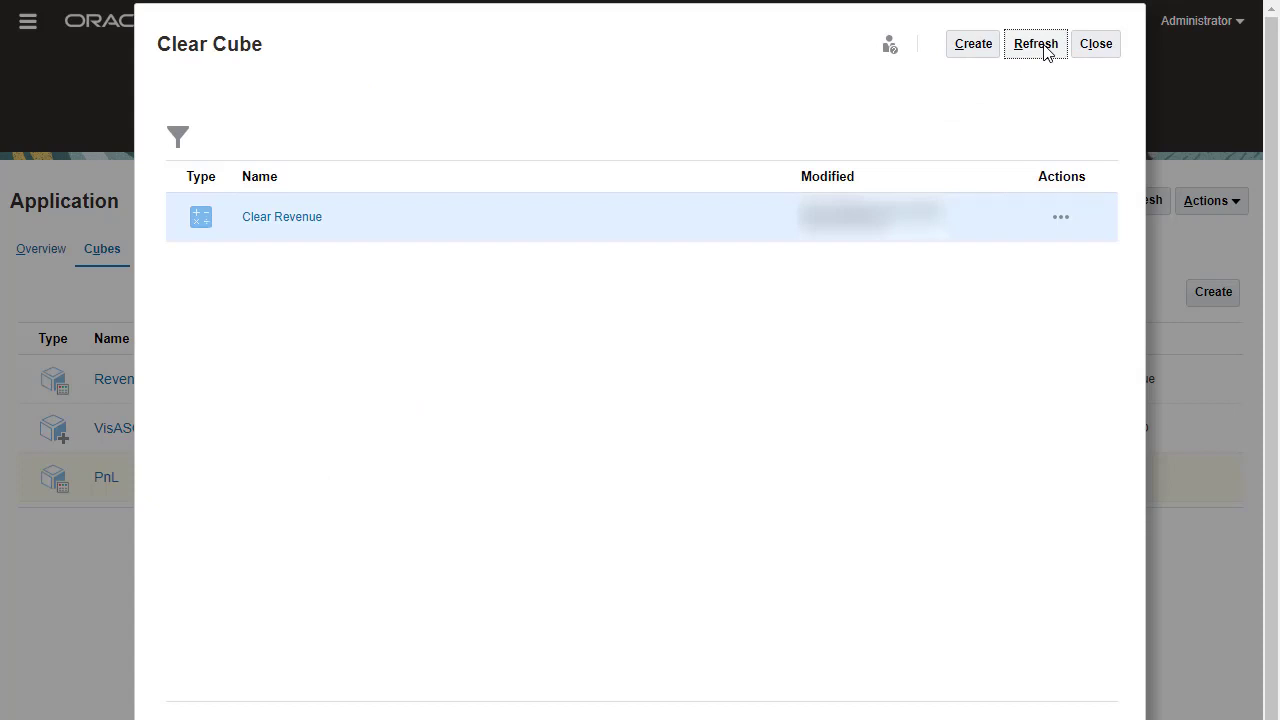
click(1052, 224)
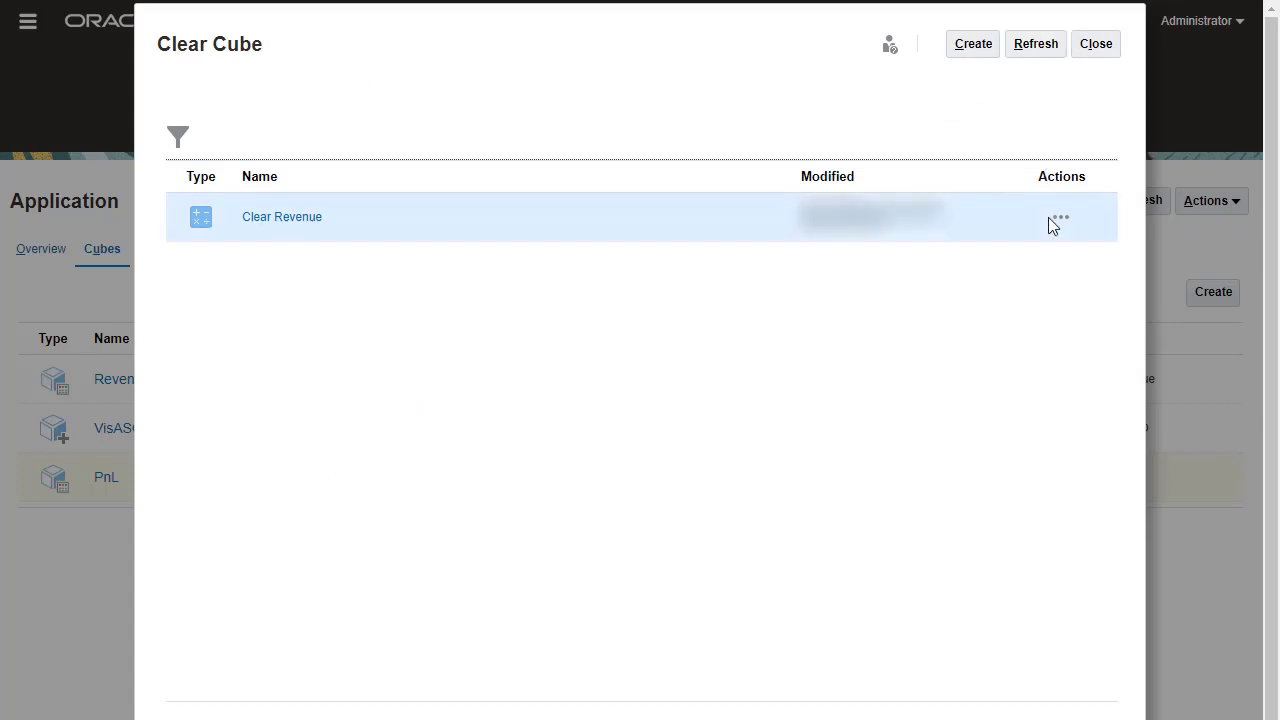
click(1056, 220)
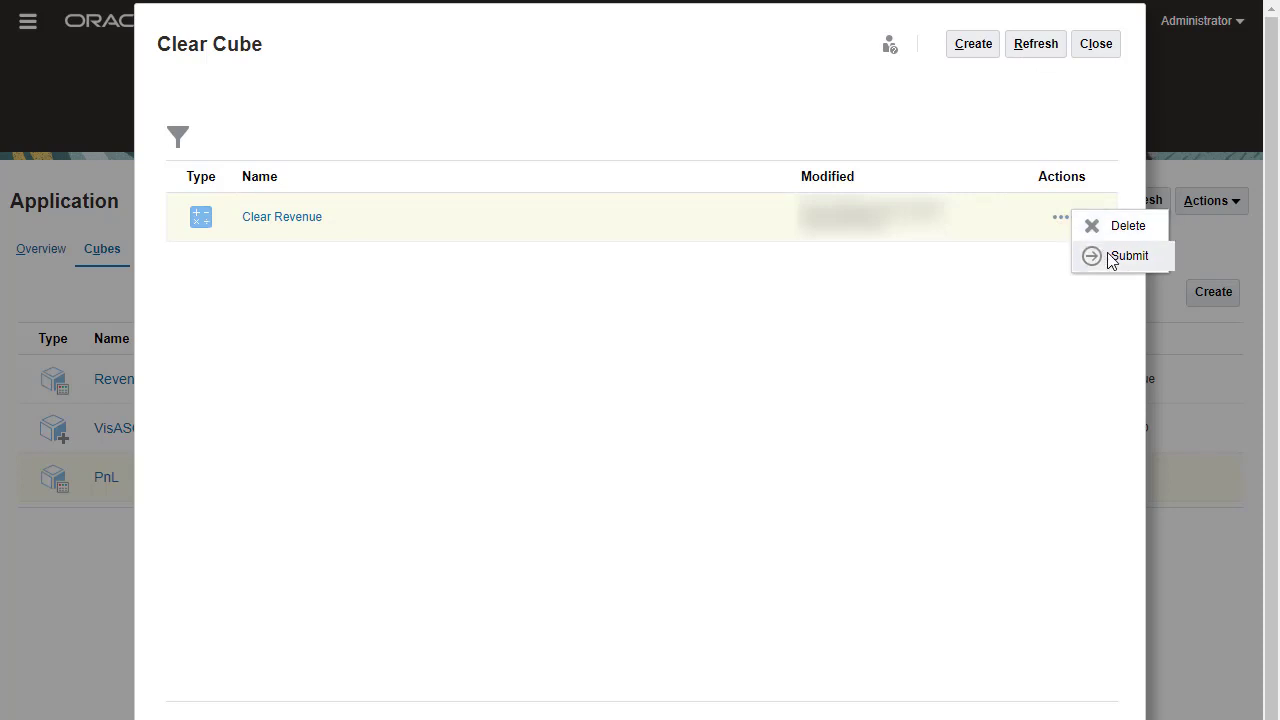
click(1124, 256)
click(748, 402)
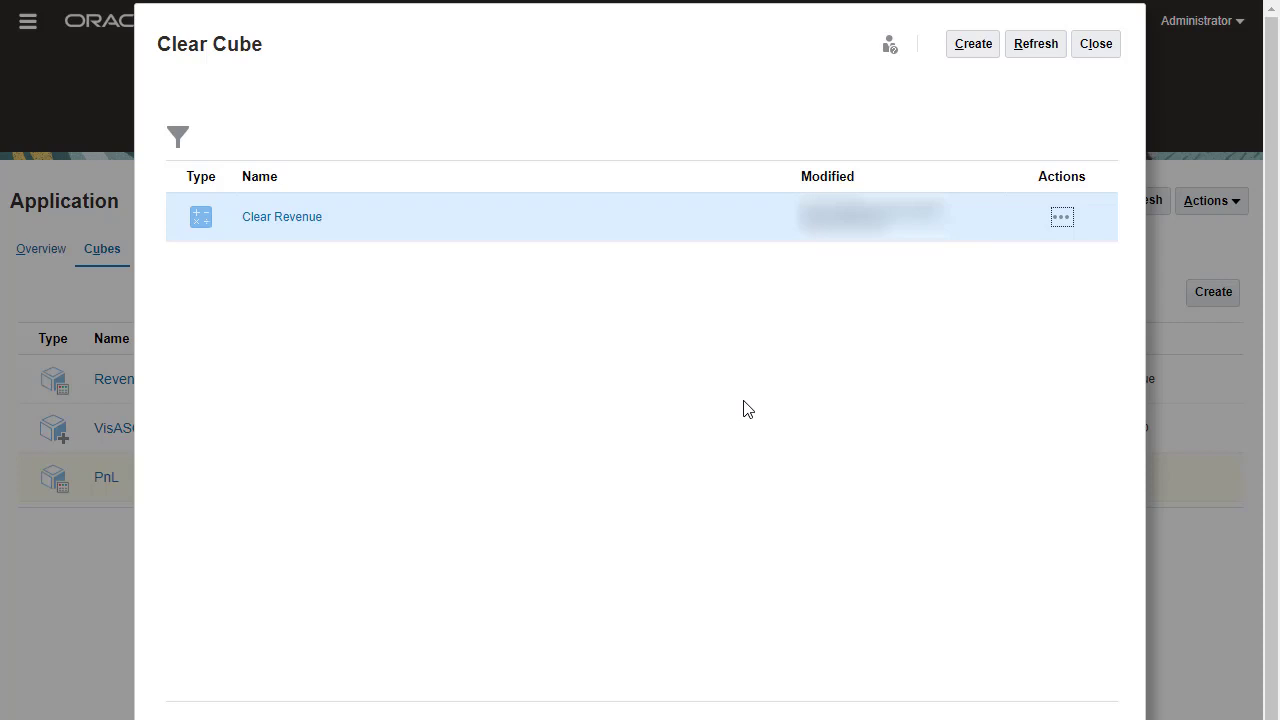
click(1085, 44)
click(893, 97)
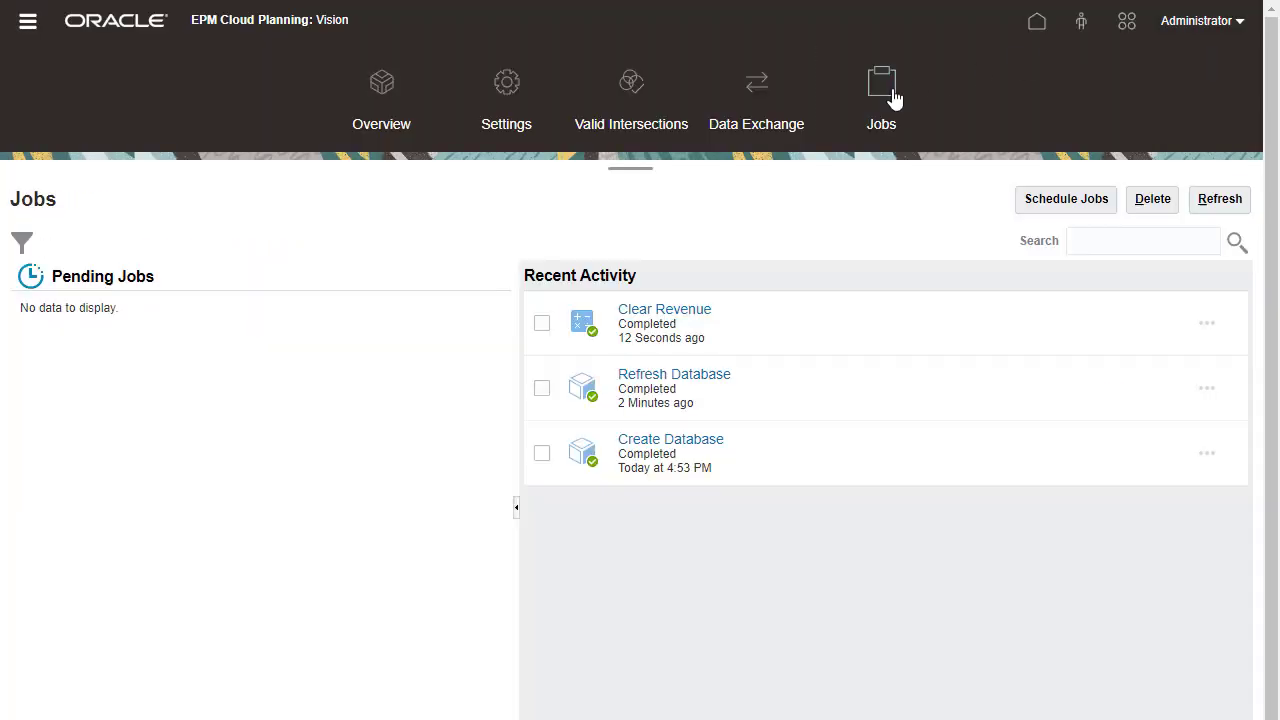
click(697, 311)
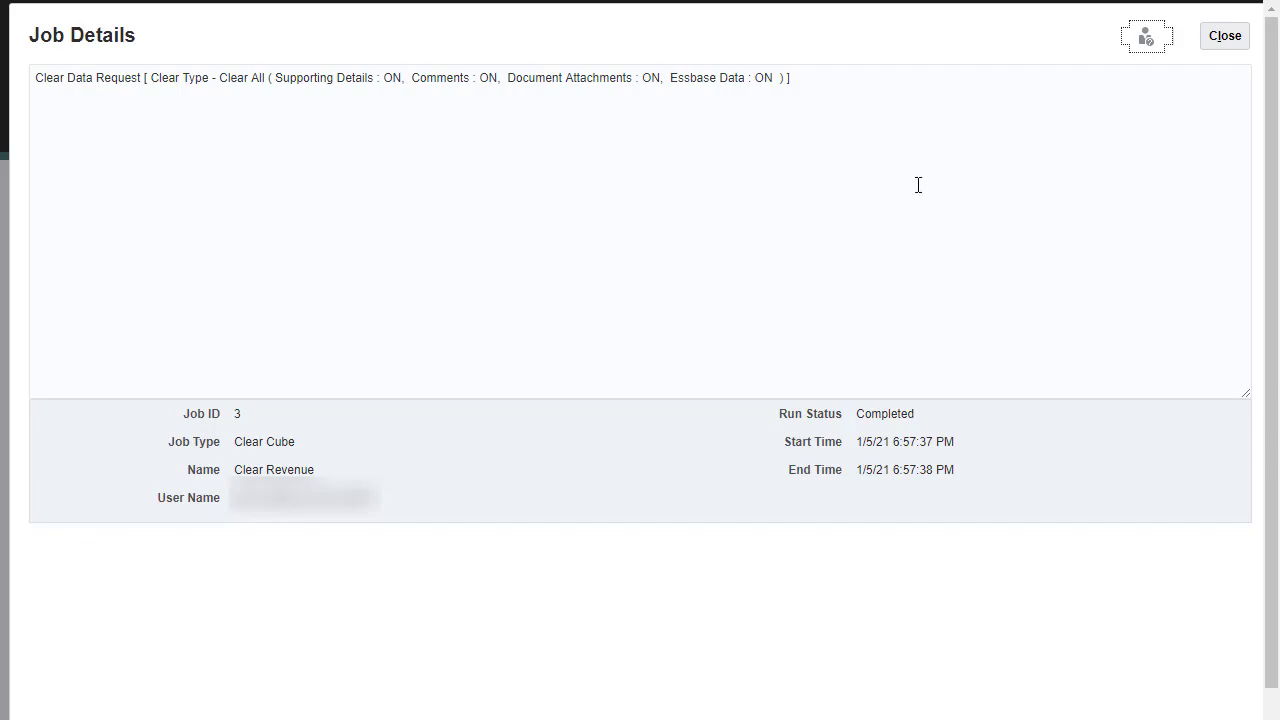
click(1237, 40)
click(381, 100)
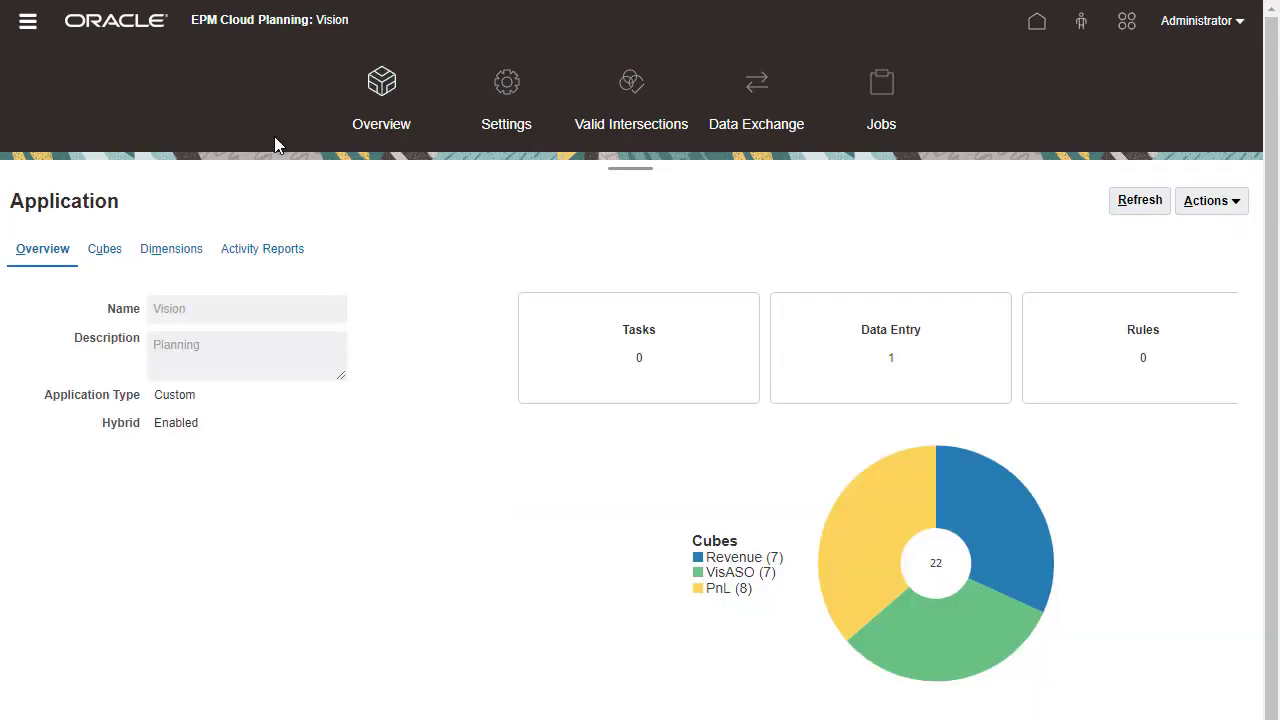
click(104, 249)
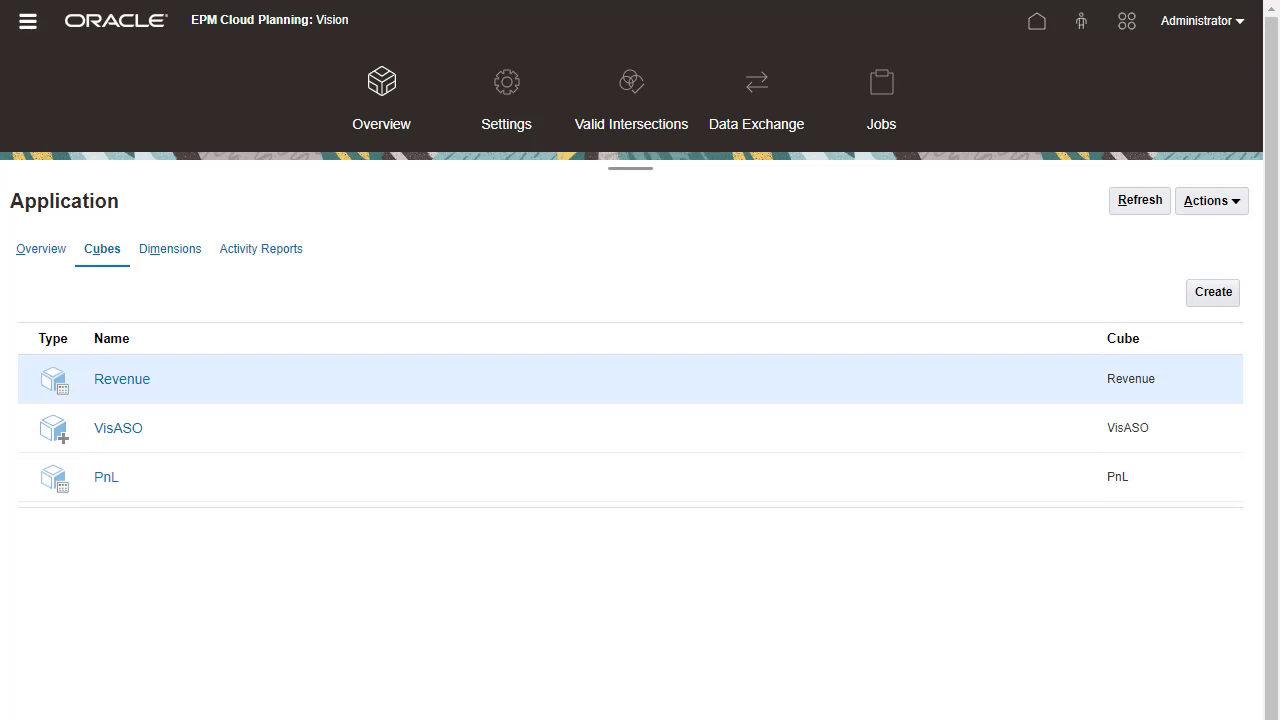